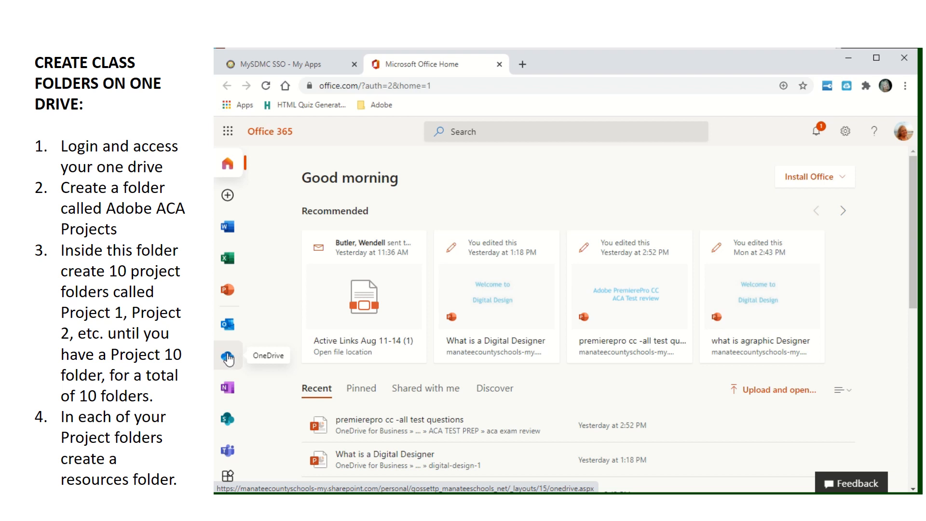
Open OneDrive from the Office home page and create a folder named "Adobe ACA Projects" in My files.
{"action": "left_click", "coordinate": [228, 357]}
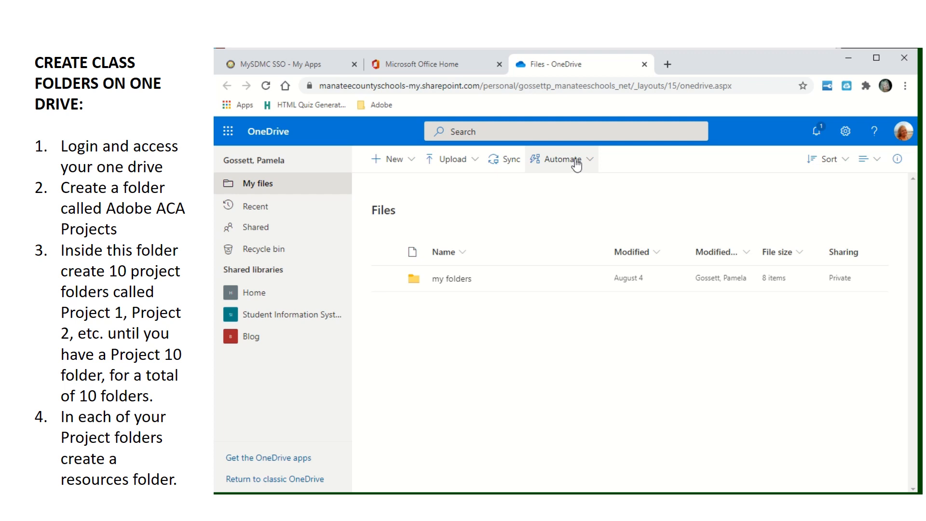
{"action": "left_click", "coordinate": [412, 161]}
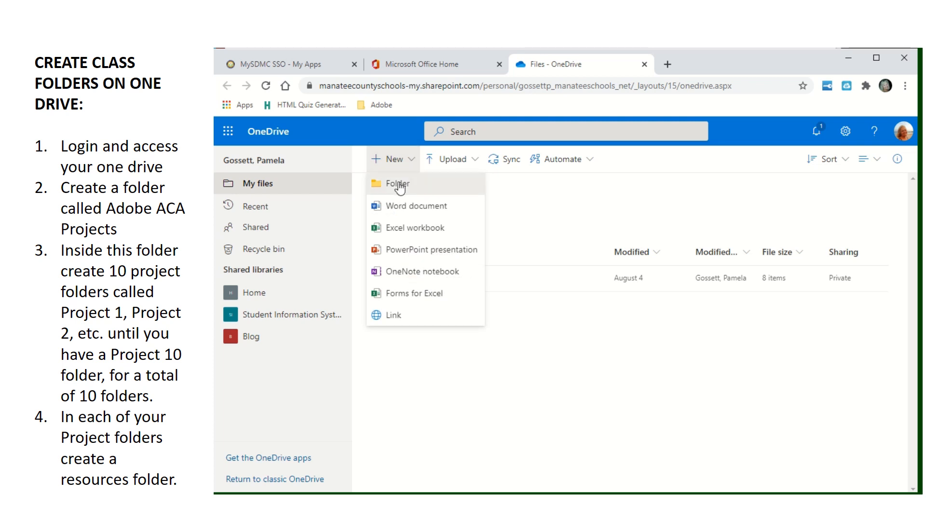
{"action": "left_click", "coordinate": [399, 183]}
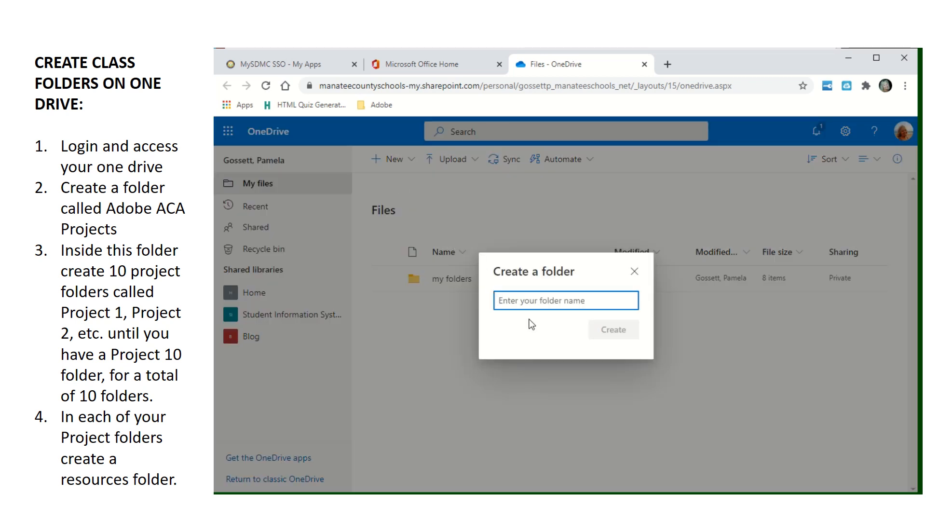
{"action": "type", "text": "Adobe"}
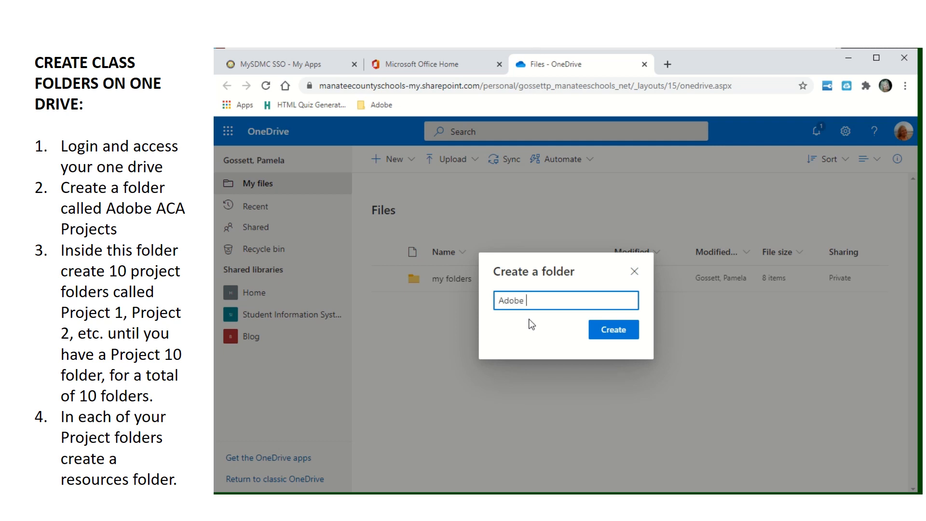
{"action": "type", "text": " ACA Projects"}
{"action": "left_click", "coordinate": [622, 332]}
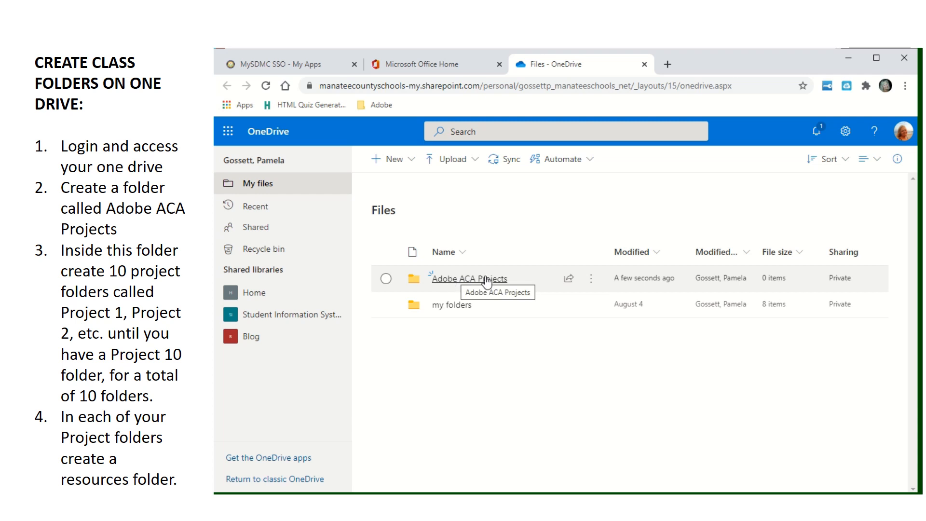
Open the Adobe ACA Projects folder and create a folder named "Project 1" inside it.
{"action": "left_click", "coordinate": [420, 279]}
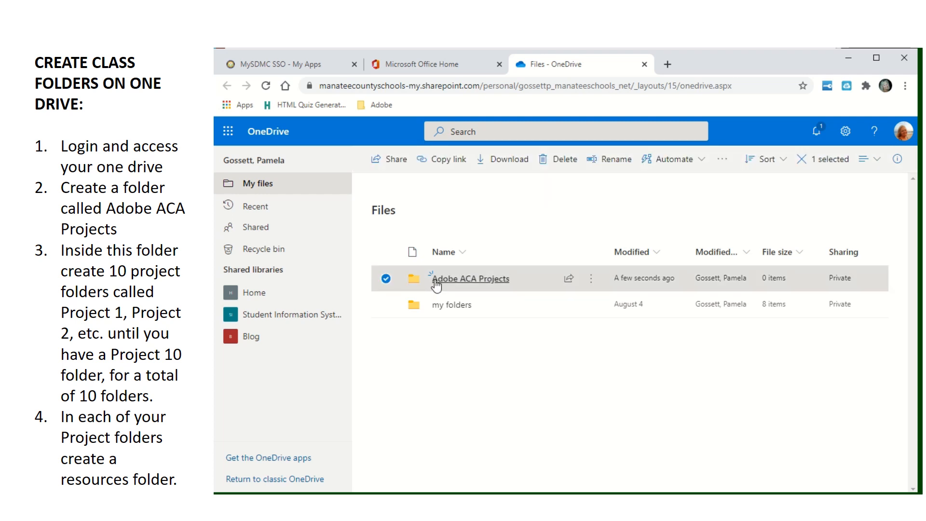
{"action": "left_click", "coordinate": [443, 278]}
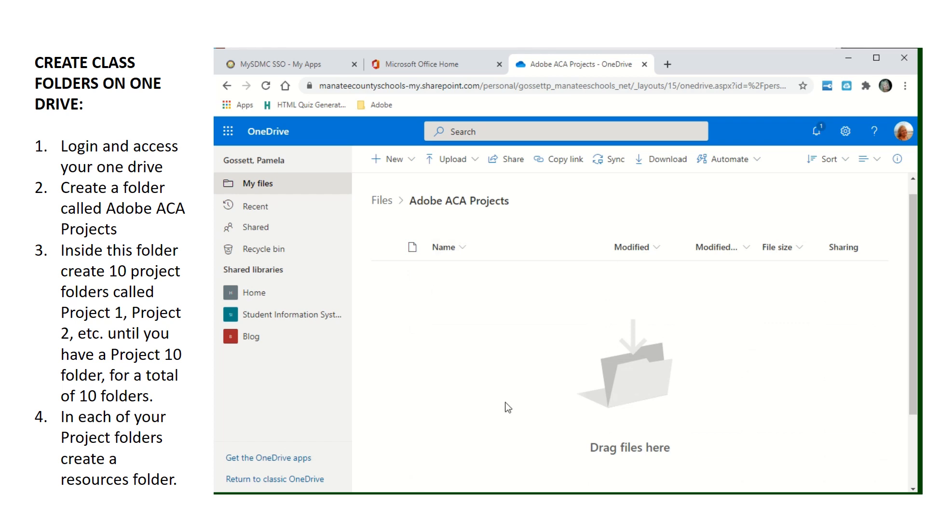
{"action": "left_click", "coordinate": [416, 164]}
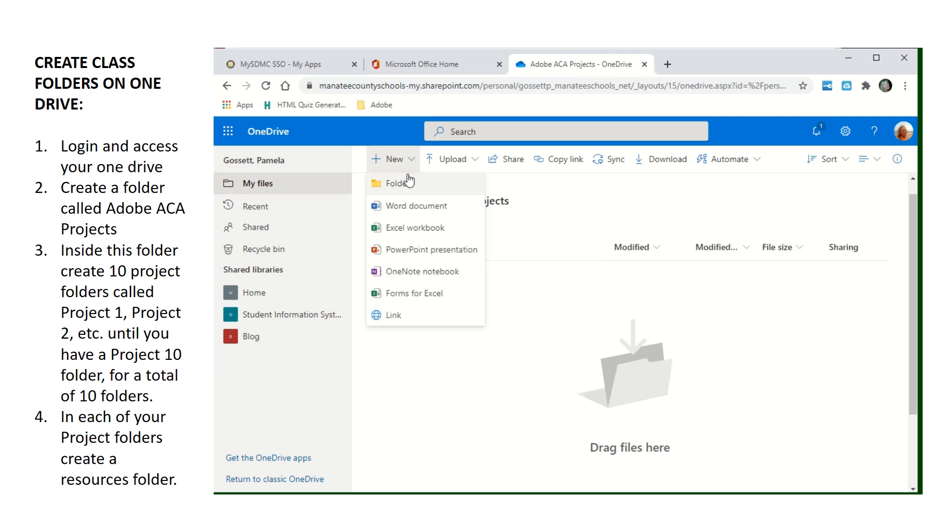
{"action": "left_click", "coordinate": [406, 181]}
{"action": "type", "text": "P"}
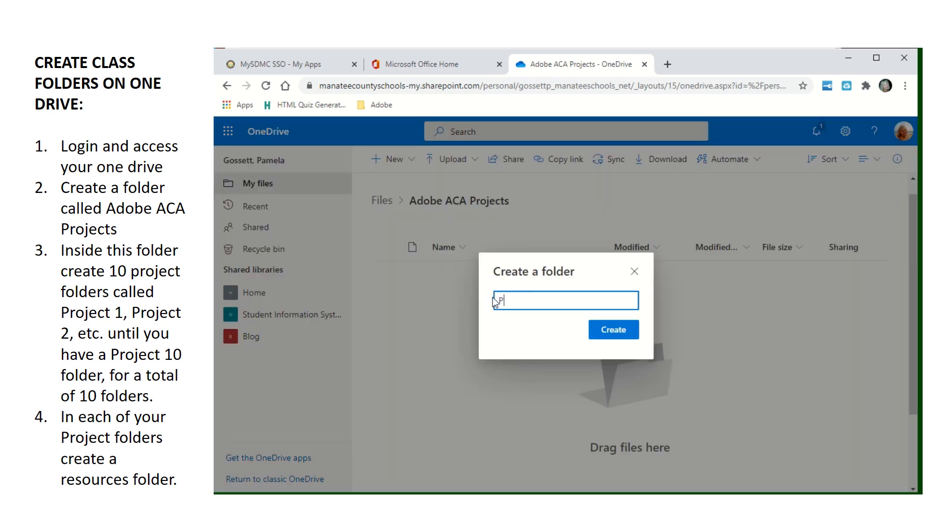
{"action": "type", "text": "roject 1"}
{"action": "left_click", "coordinate": [606, 330]}
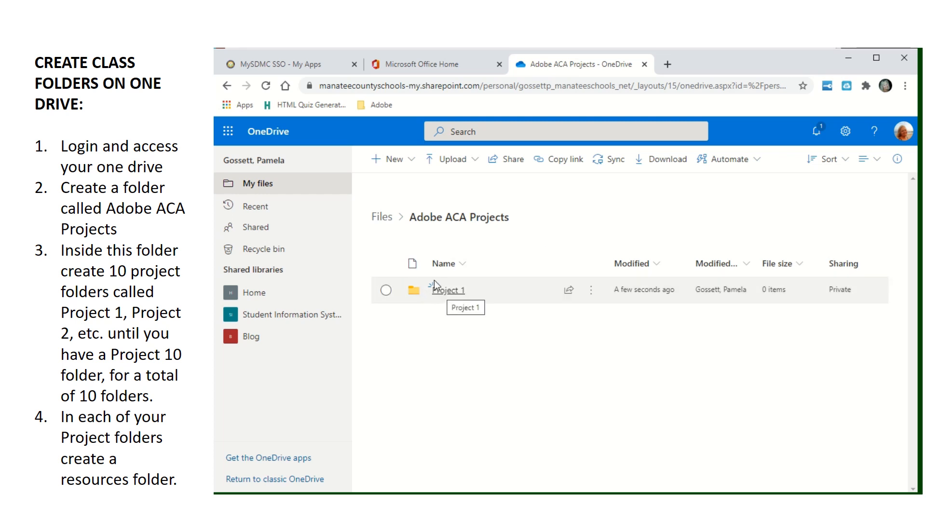
Create another folder named "Project 2" inside Adobe ACA Projects.
{"action": "left_click", "coordinate": [403, 159]}
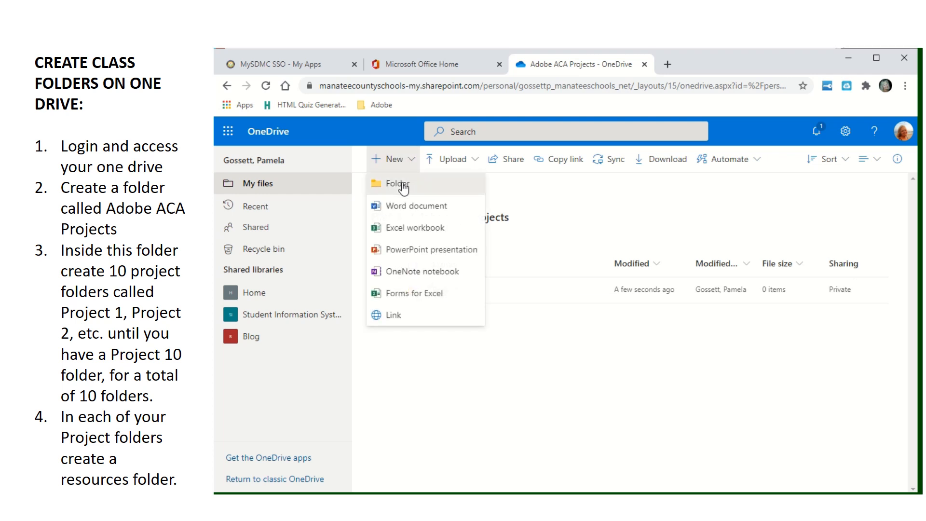
{"action": "left_click", "coordinate": [398, 184]}
{"action": "type", "text": "Pro"}
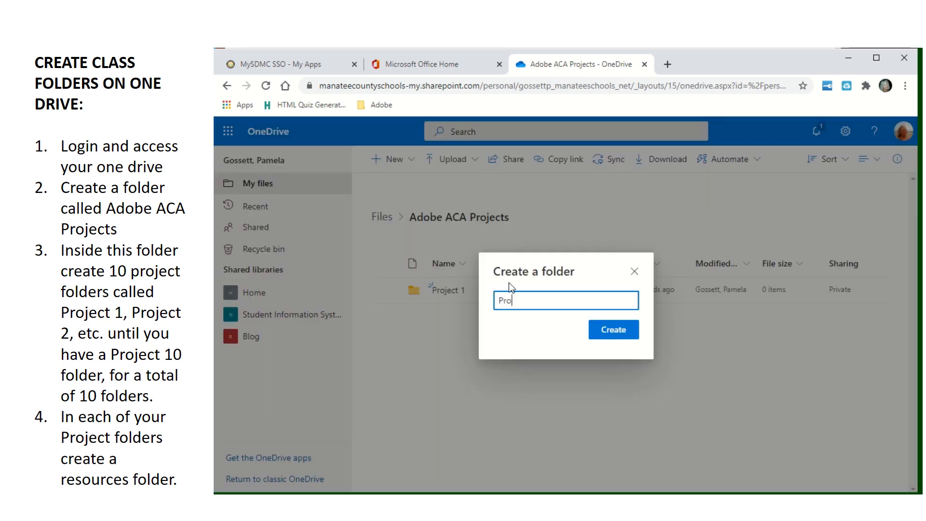
{"action": "type", "text": "ject 2"}
{"action": "key", "text": "Return"}
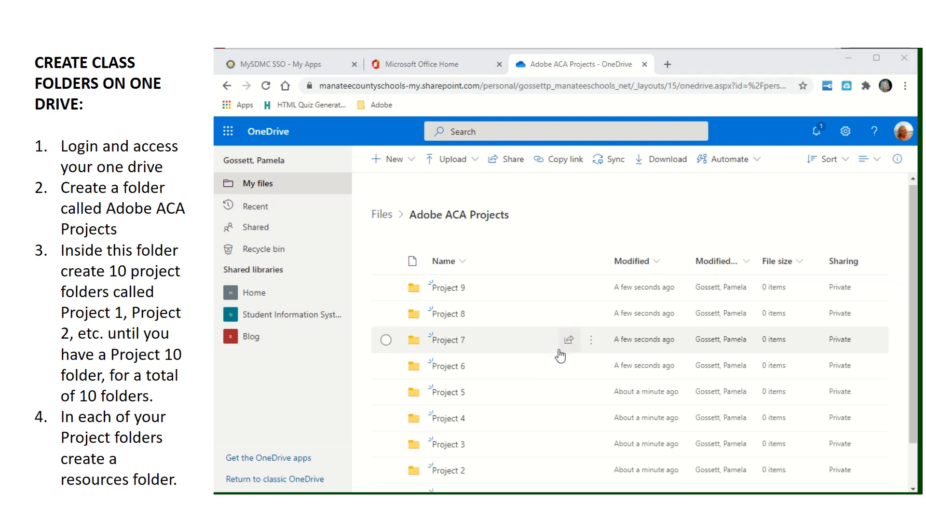
Create the last project folder, named "Project 10", inside Adobe ACA Projects.
{"action": "scroll", "coordinate": [550, 354], "scroll_direction": "down", "scroll_amount": 2}
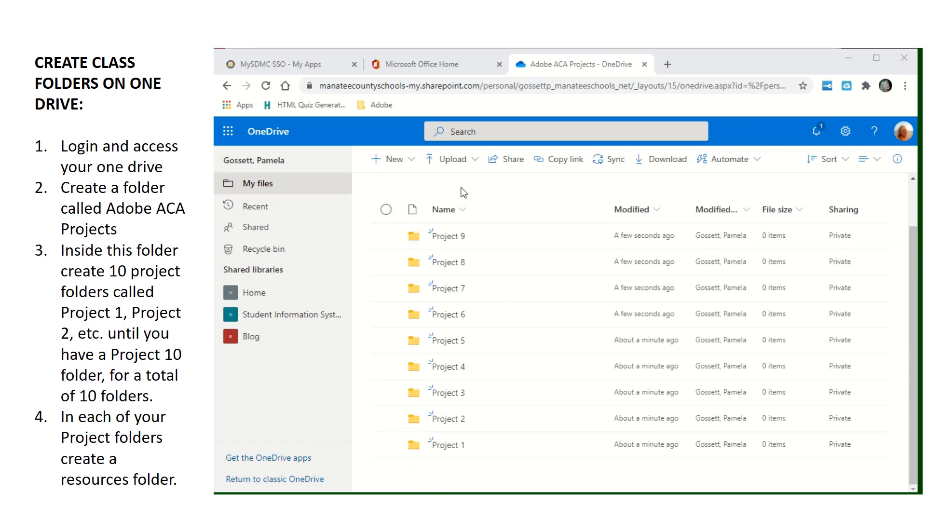
{"action": "scroll", "coordinate": [444, 190], "scroll_direction": "up", "scroll_amount": 2}
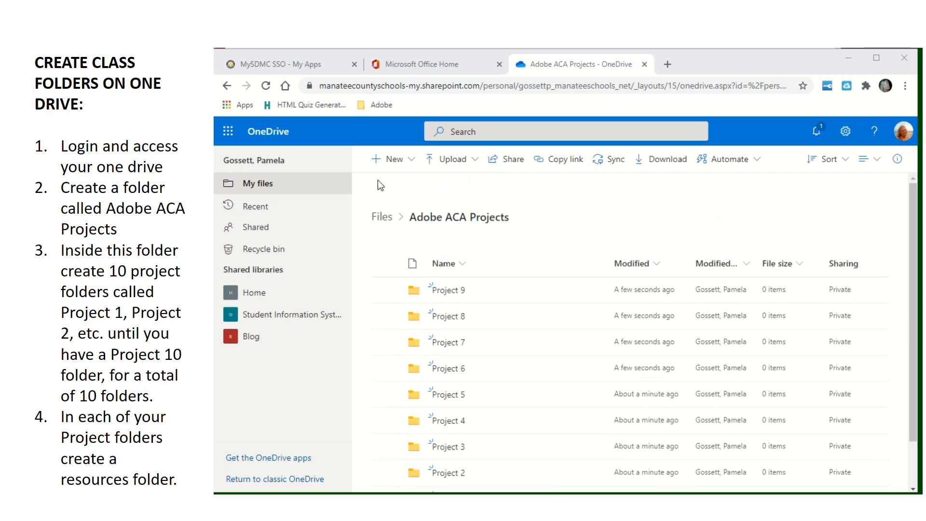
{"action": "left_click", "coordinate": [401, 161]}
{"action": "left_click", "coordinate": [404, 184]}
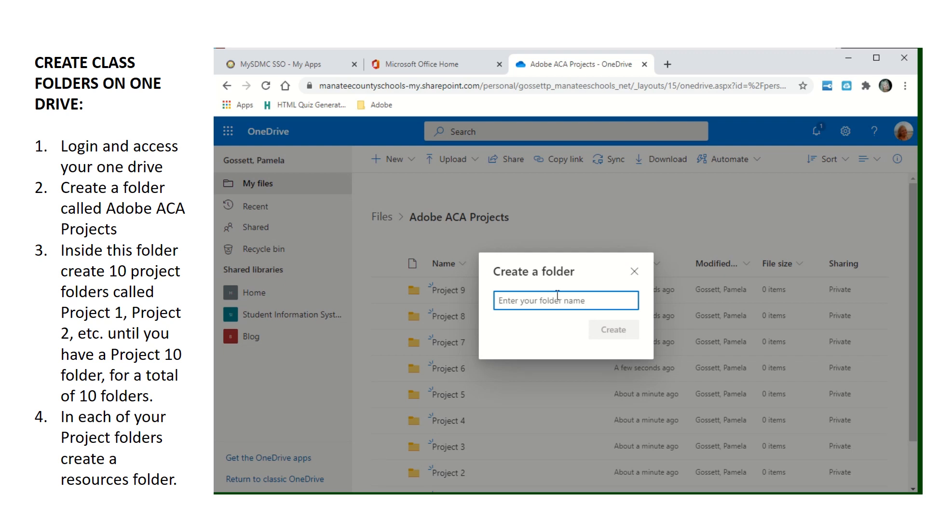
{"action": "type", "text": "Project 10"}
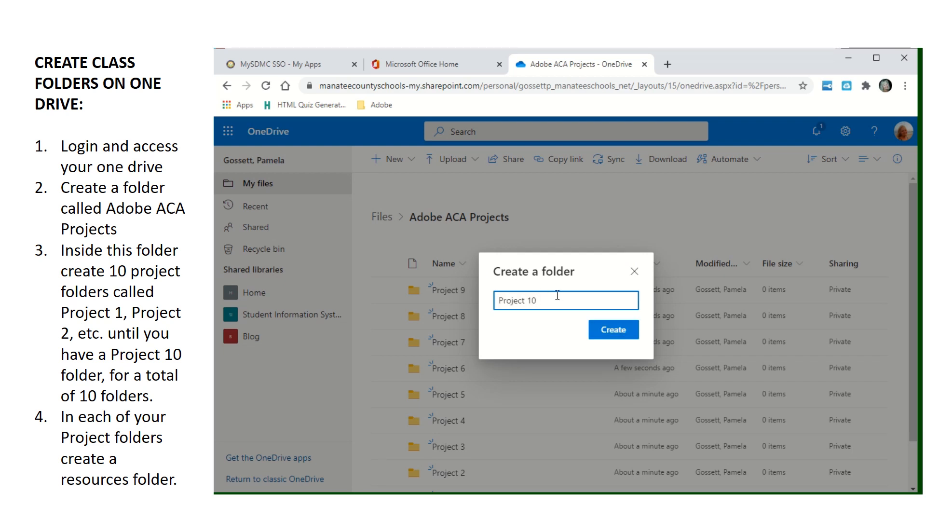
{"action": "left_click", "coordinate": [614, 329]}
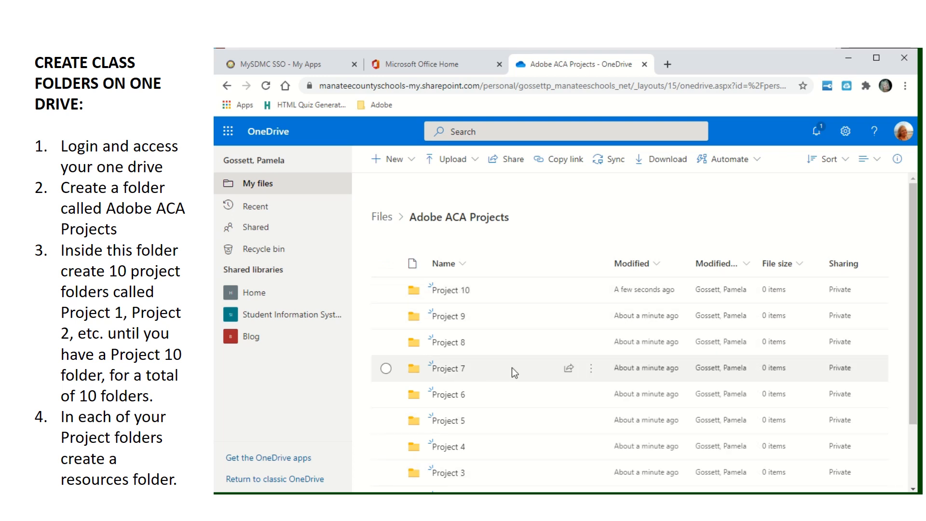
Review the project folders in Adobe ACA Projects and sort the list by name.
{"action": "scroll", "coordinate": [505, 285], "scroll_direction": "down", "scroll_amount": 1}
{"action": "scroll", "coordinate": [505, 284], "scroll_direction": "down", "scroll_amount": 5}
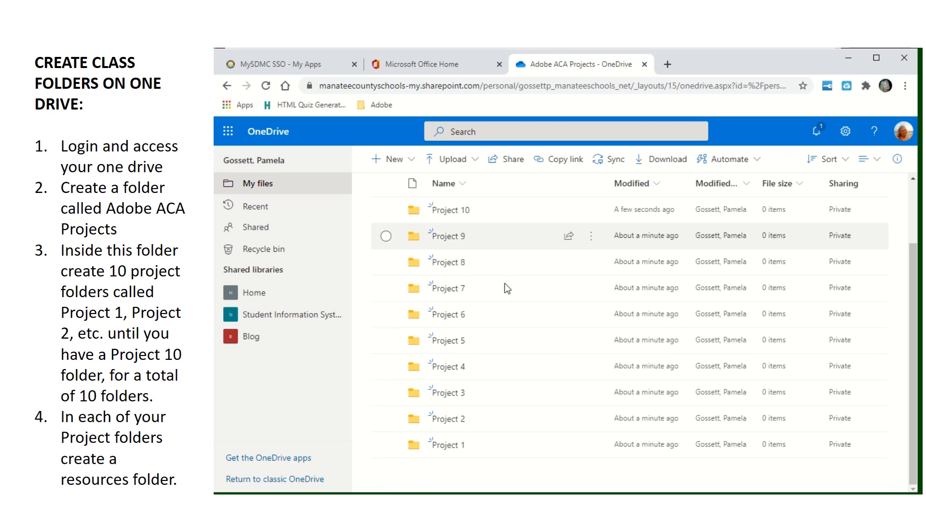
{"action": "scroll", "coordinate": [504, 284], "scroll_direction": "up", "scroll_amount": 6}
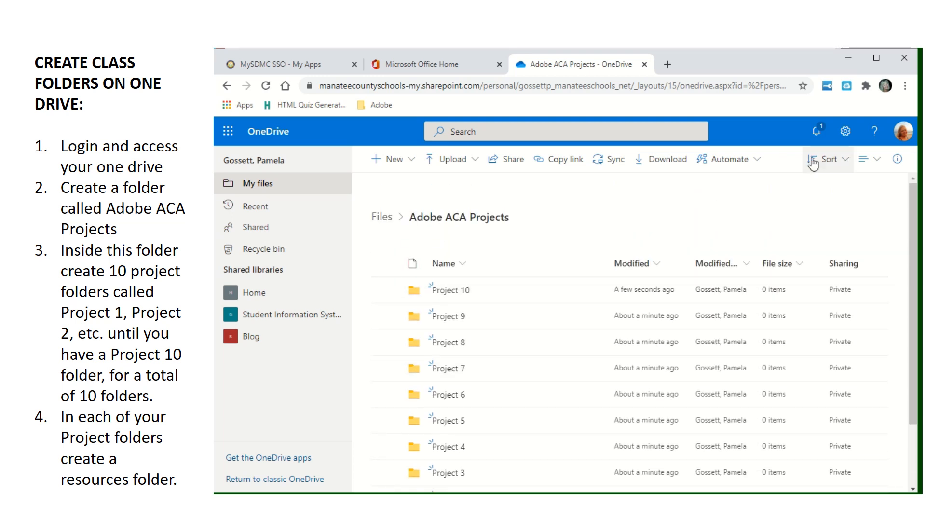
{"action": "left_click", "coordinate": [843, 163]}
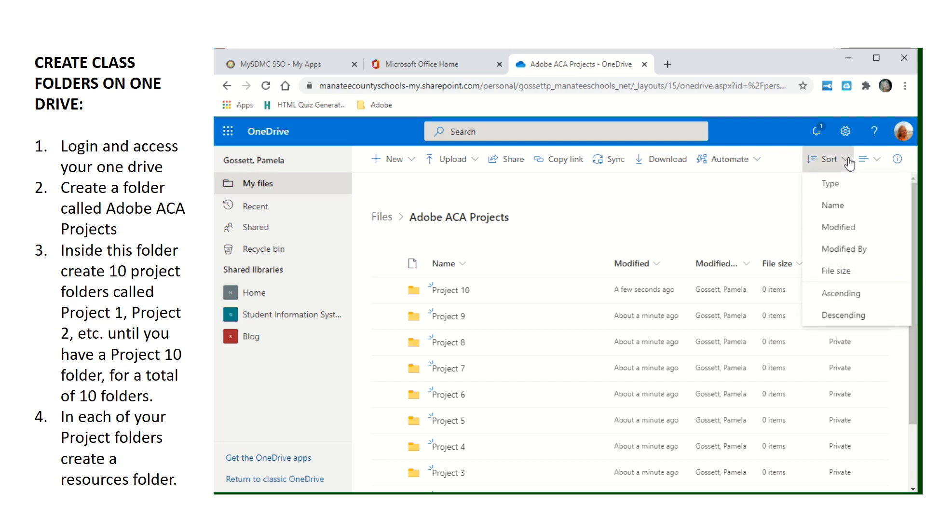
{"action": "left_click", "coordinate": [834, 207]}
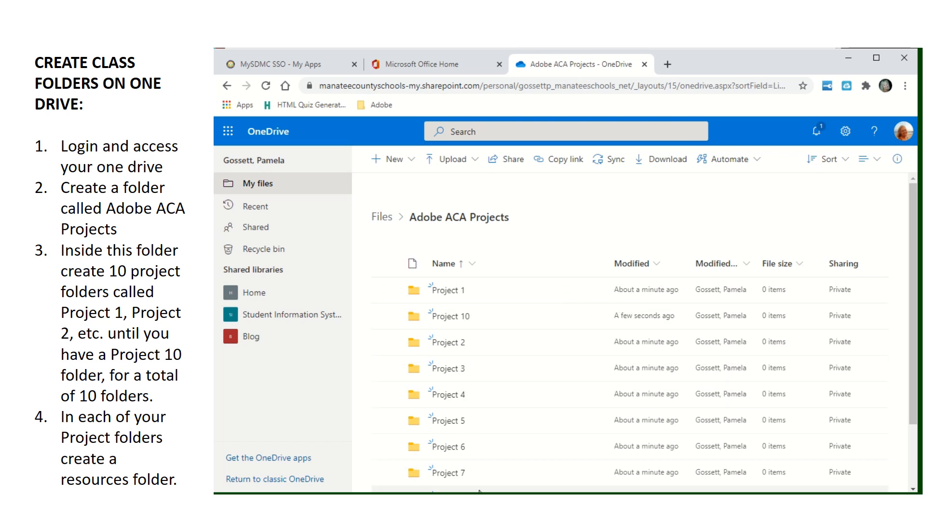
{"action": "scroll", "coordinate": [527, 291], "scroll_direction": "down", "scroll_amount": 2}
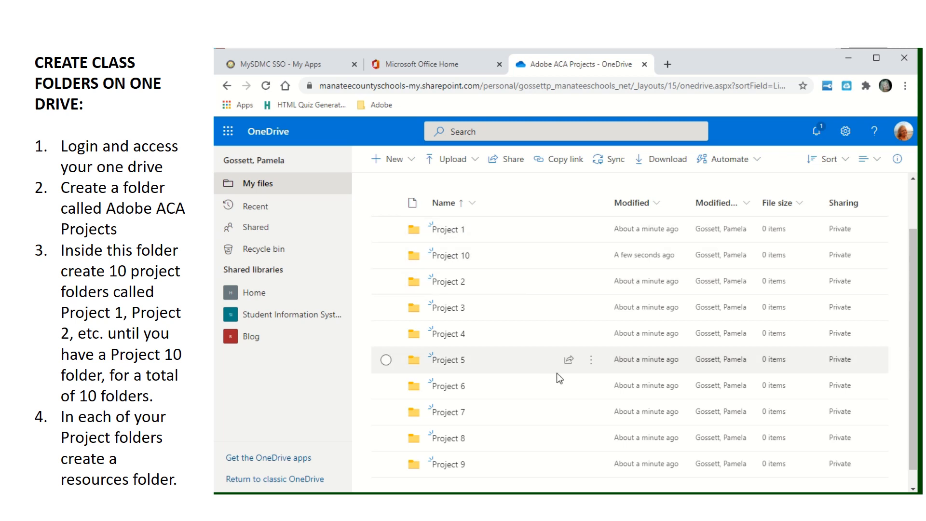
Try sorting the project folders in descending order, and return the list to ascending order.
{"action": "left_click", "coordinate": [848, 161]}
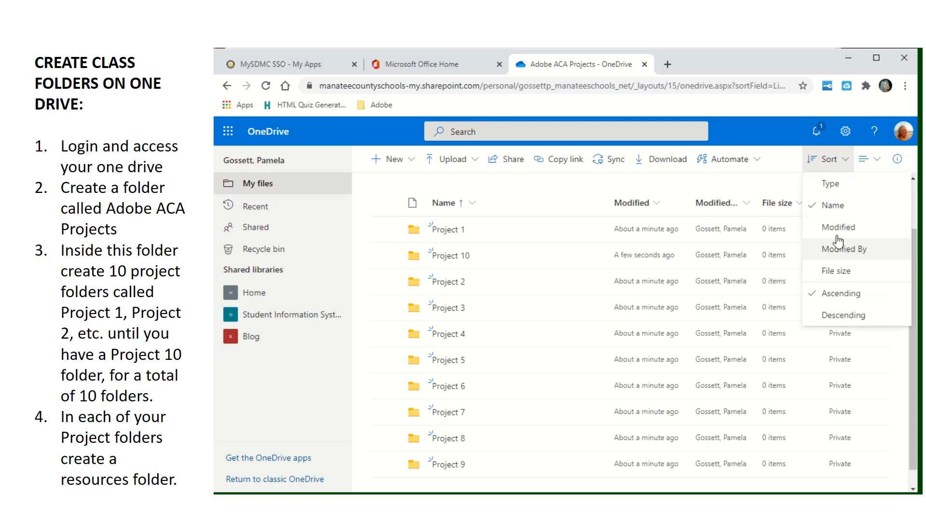
{"action": "left_click", "coordinate": [831, 316]}
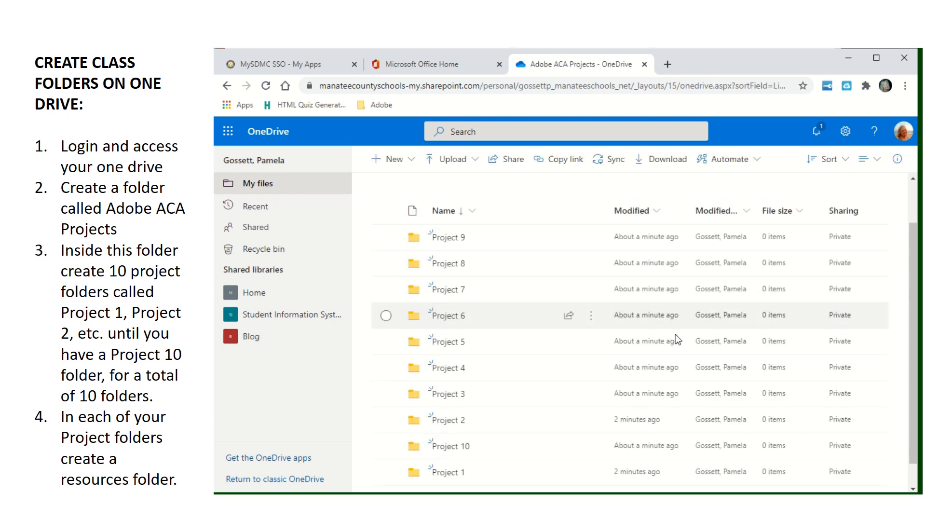
{"action": "scroll", "coordinate": [502, 434], "scroll_direction": "down", "scroll_amount": 1}
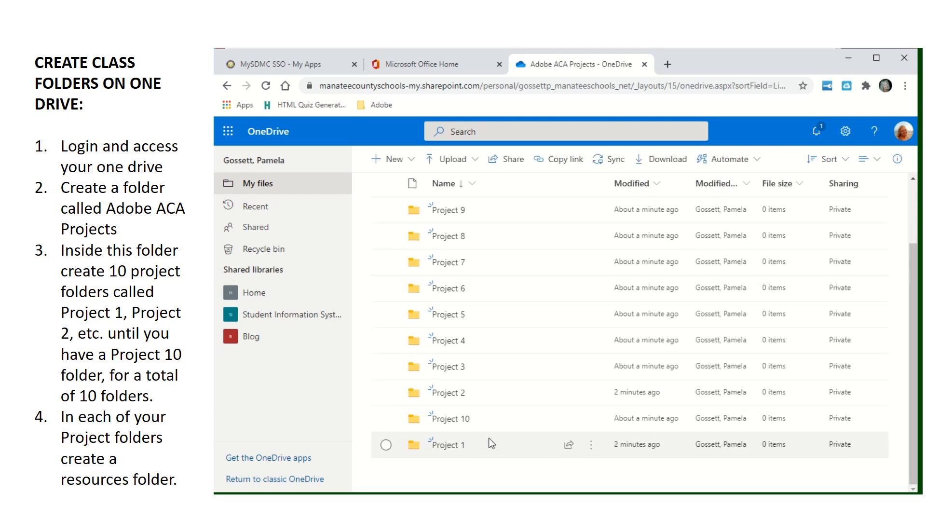
{"action": "left_click", "coordinate": [848, 160]}
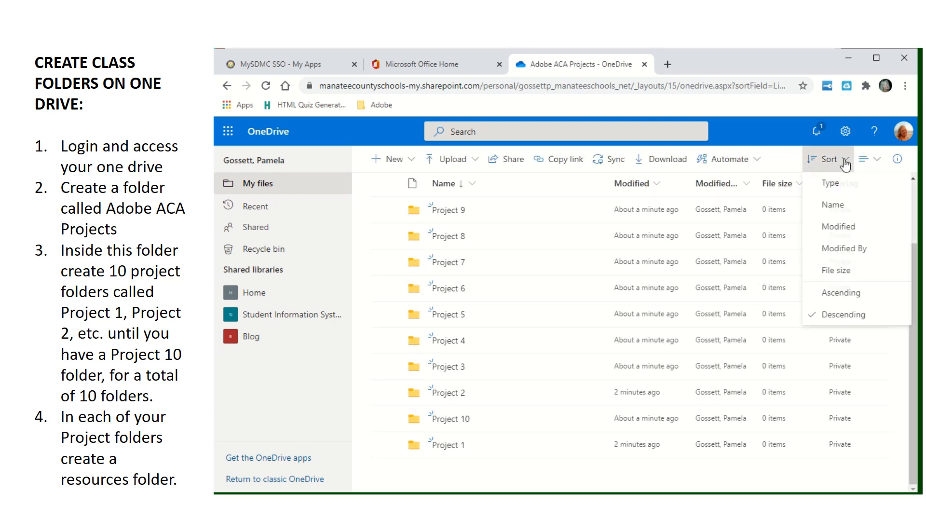
{"action": "left_click", "coordinate": [858, 294]}
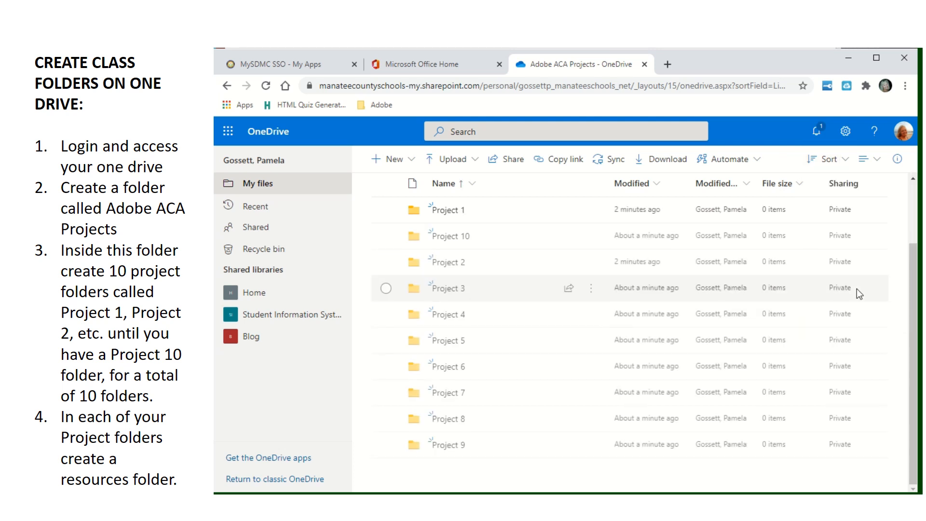
Open the Project 1 folder and create a subfolder named "resources" inside it.
{"action": "left_click", "coordinate": [438, 211]}
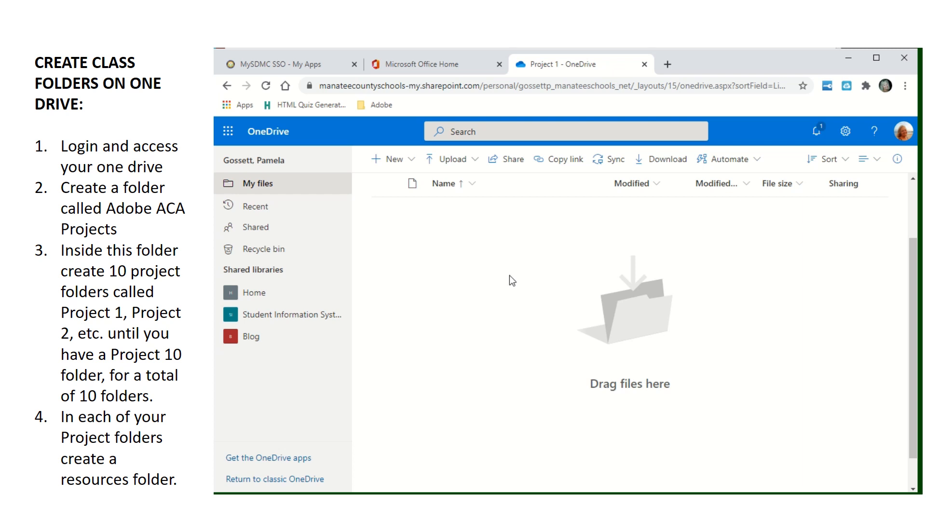
{"action": "left_click", "coordinate": [411, 163]}
{"action": "left_click", "coordinate": [403, 183]}
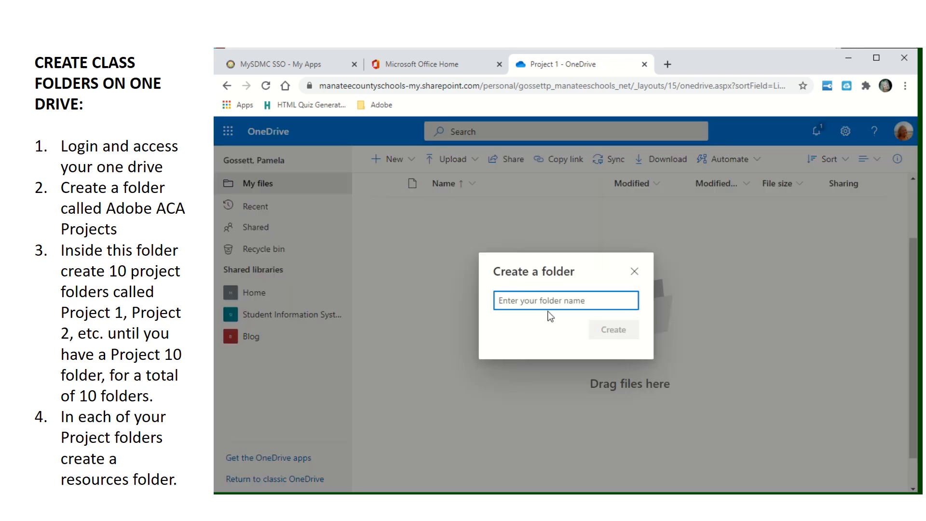
{"action": "type", "text": "resou"}
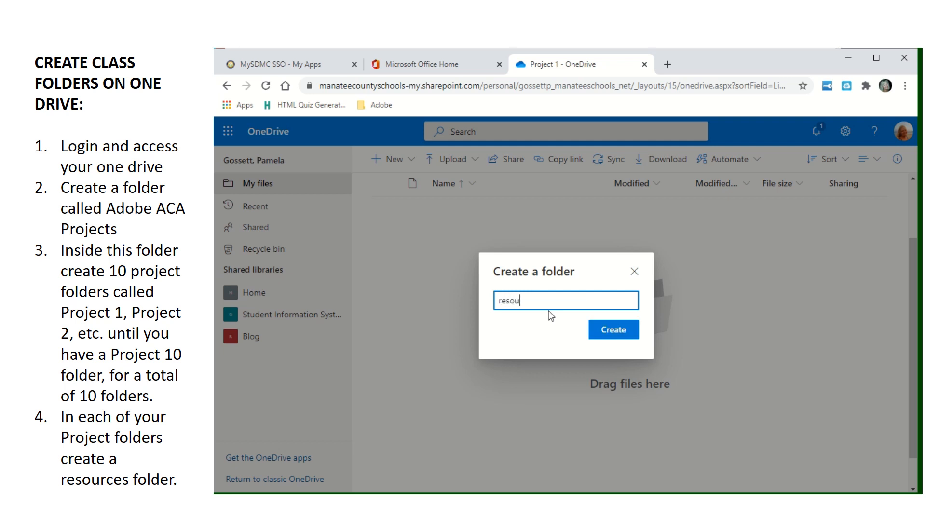
{"action": "type", "text": "rces"}
{"action": "left_click", "coordinate": [622, 333]}
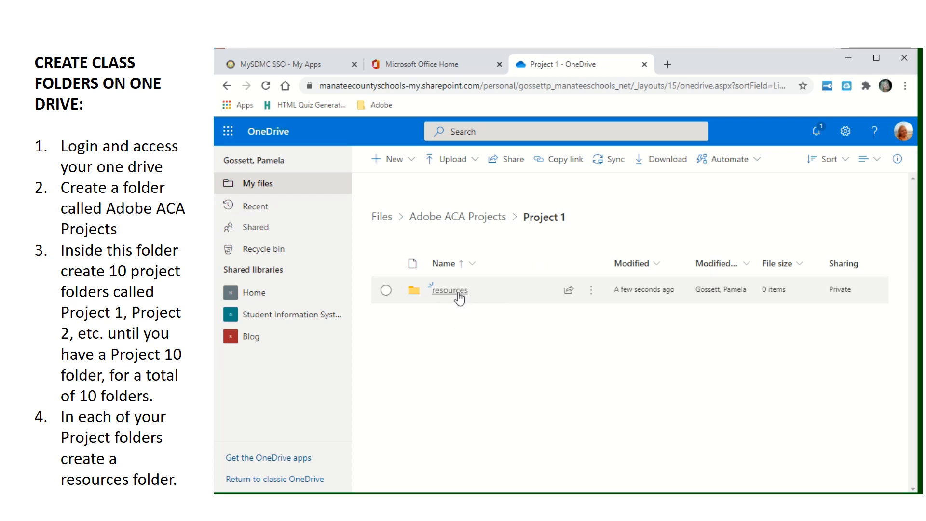
Return to Adobe ACA Projects, open the Project 10 folder and create a subfolder named "resources" inside it.
{"action": "left_click", "coordinate": [454, 220]}
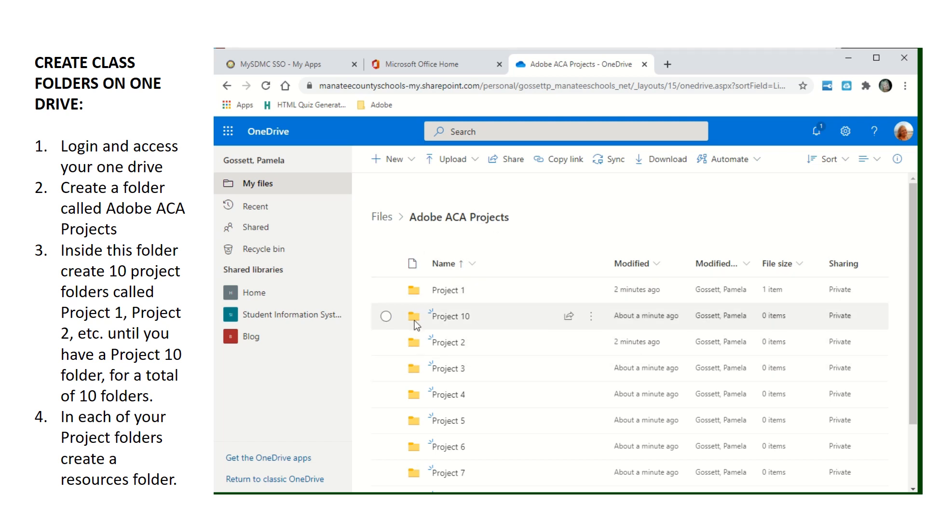
{"action": "left_click", "coordinate": [413, 317]}
{"action": "left_click", "coordinate": [413, 317]}
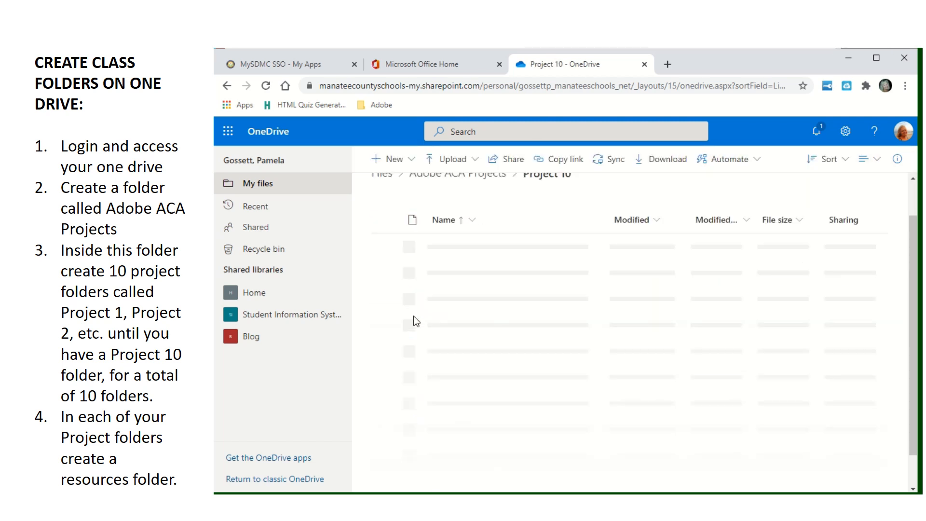
{"action": "left_click", "coordinate": [411, 160]}
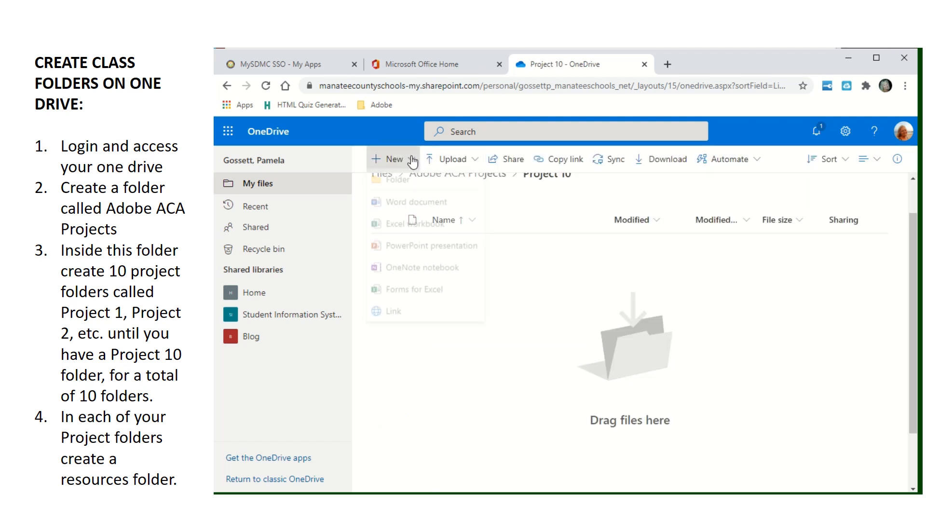
{"action": "left_click", "coordinate": [409, 182]}
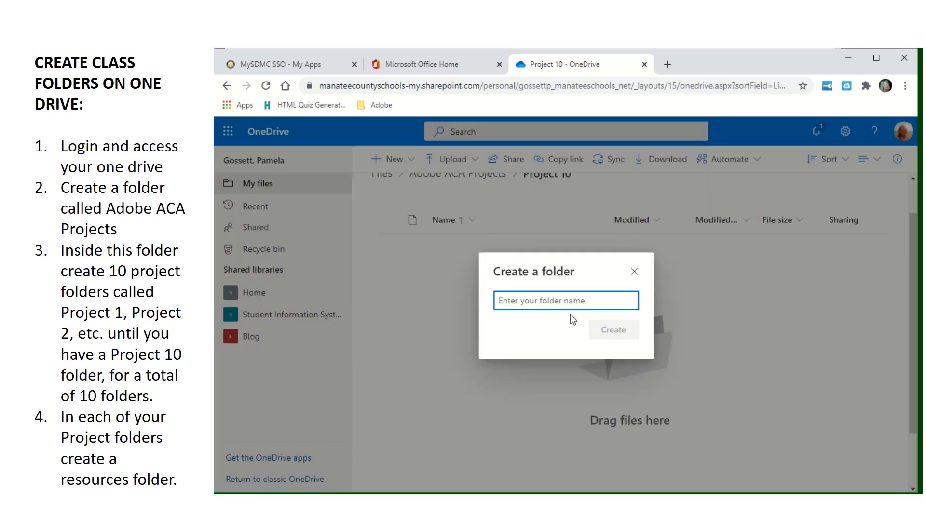
{"action": "type", "text": "resources"}
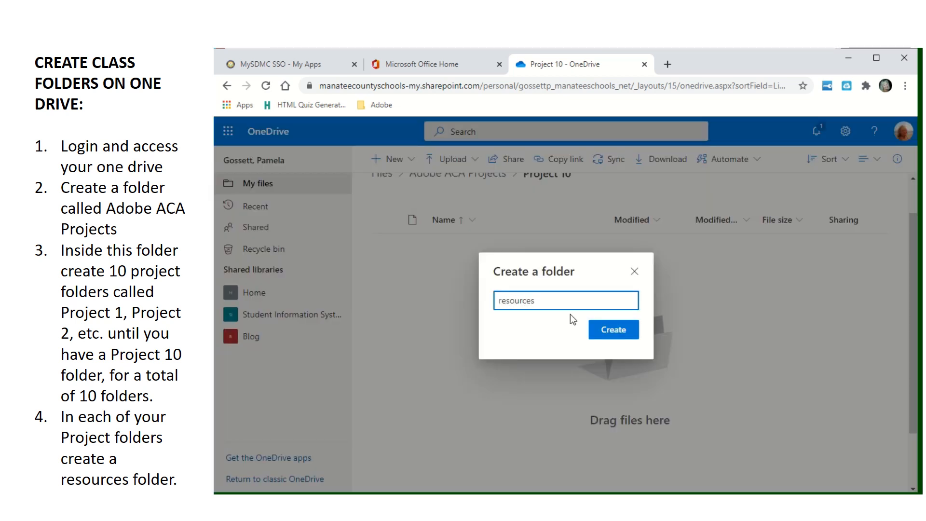
{"action": "key", "text": "Return"}
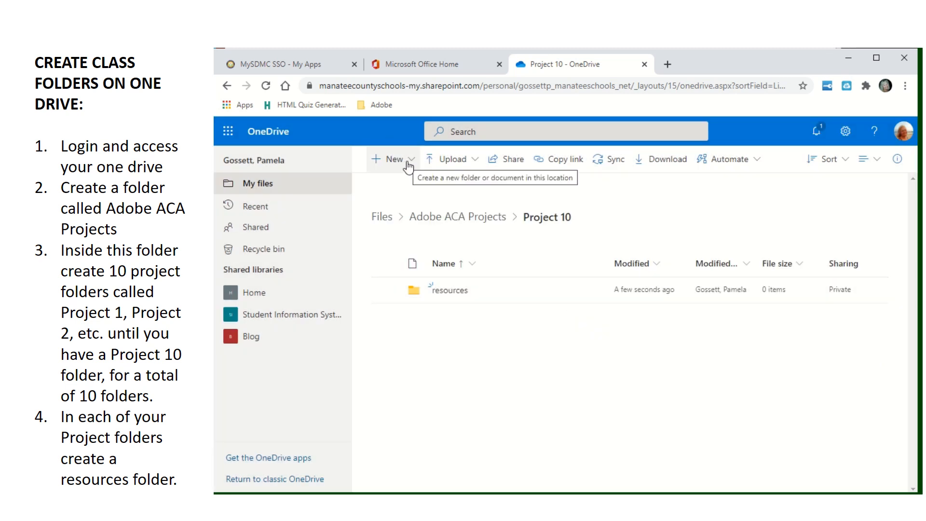
Create a "resources" subfolder inside the Project 2 folder of Adobe ACA Projects, and return to the project folder list.
{"action": "left_click", "coordinate": [447, 222]}
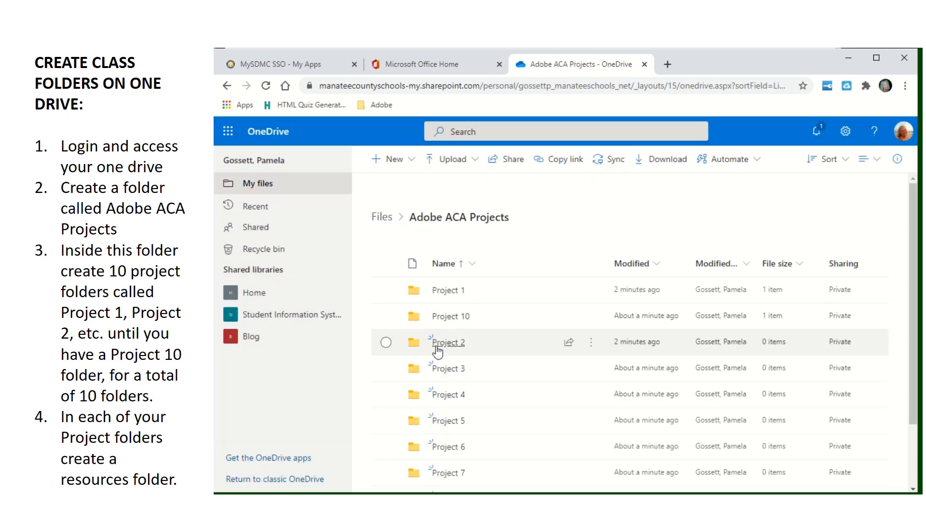
{"action": "left_click", "coordinate": [438, 350]}
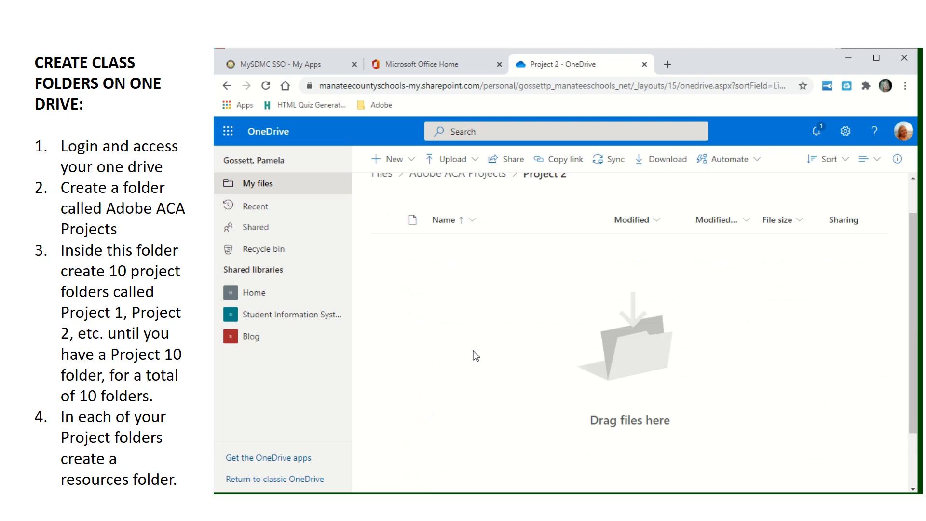
{"action": "left_click", "coordinate": [410, 159]}
{"action": "left_click", "coordinate": [444, 191]}
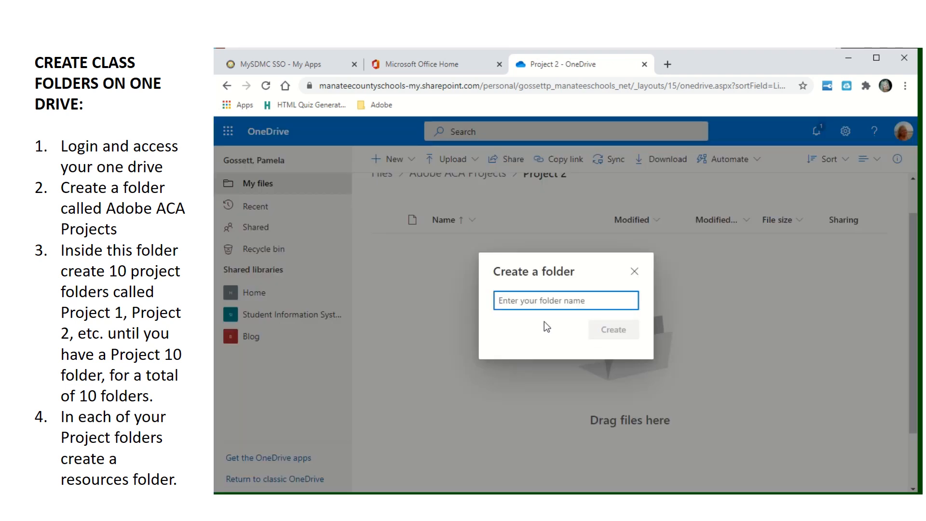
{"action": "type", "text": "resources"}
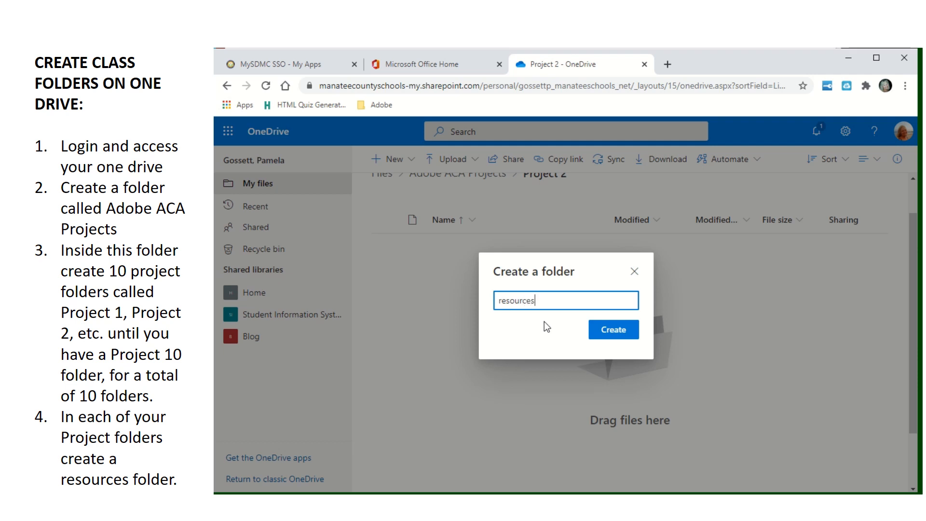
{"action": "left_click", "coordinate": [627, 331]}
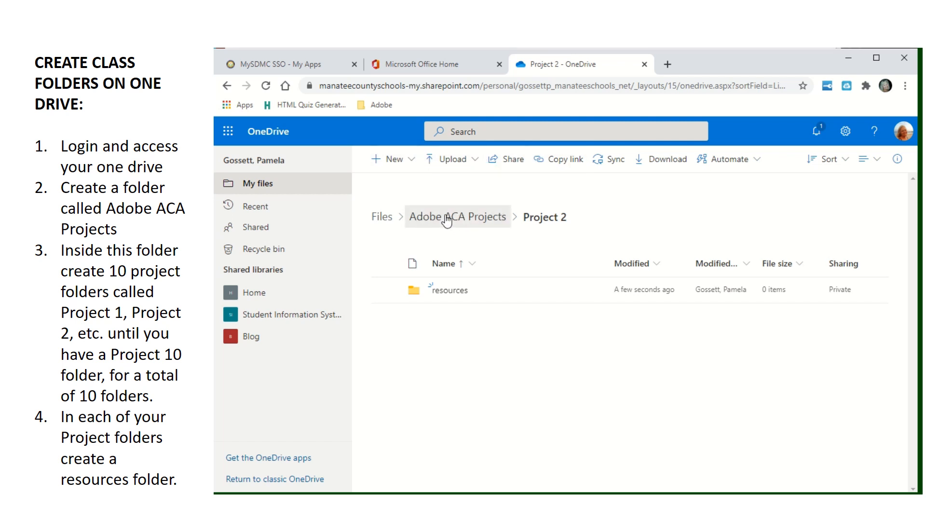
{"action": "left_click", "coordinate": [463, 219]}
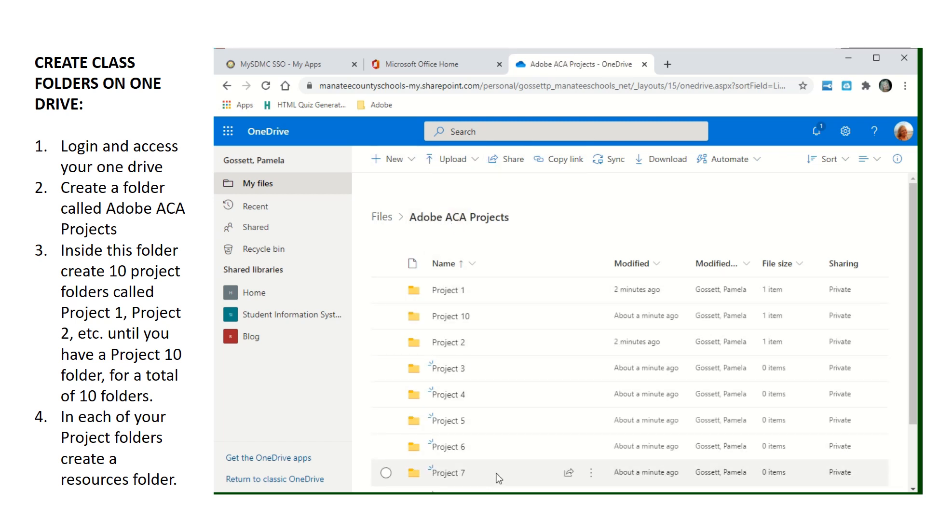